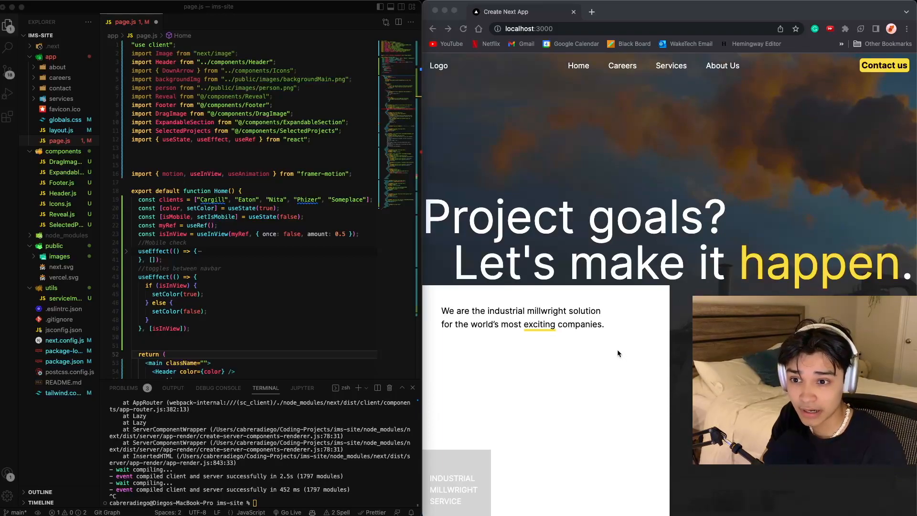
{"action": "scroll", "coordinate": [617, 349], "scroll_direction": "down", "scroll_amount": 3}
{"action": "scroll", "coordinate": [617, 349], "scroll_direction": "down", "scroll_amount": 2}
{"action": "scroll", "coordinate": [617, 349], "scroll_direction": "up", "scroll_amount": 3}
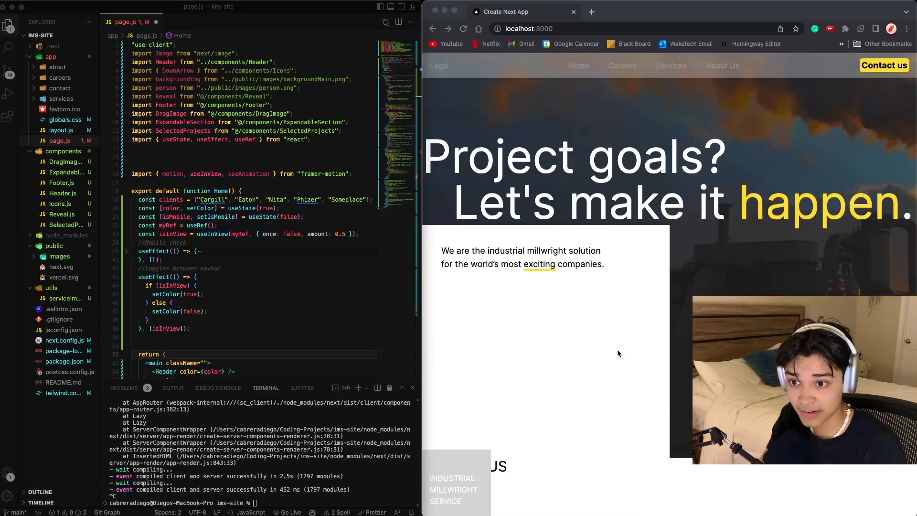
{"action": "scroll", "coordinate": [617, 349], "scroll_direction": "down", "scroll_amount": 3}
{"action": "scroll", "coordinate": [617, 350], "scroll_direction": "down", "scroll_amount": 1}
{"action": "scroll", "coordinate": [617, 349], "scroll_direction": "up", "scroll_amount": 3}
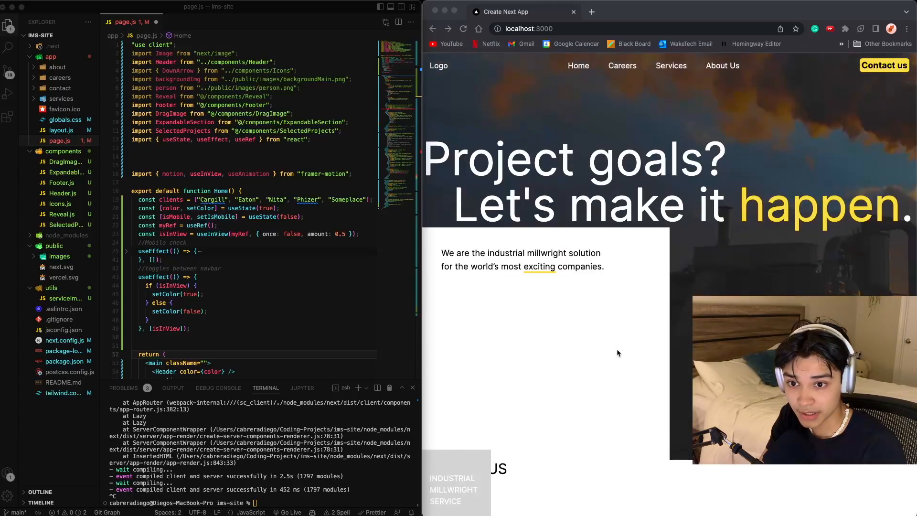
{"action": "scroll", "coordinate": [616, 352], "scroll_direction": "down", "scroll_amount": 3}
{"action": "scroll", "coordinate": [616, 352], "scroll_direction": "up", "scroll_amount": 3}
{"action": "scroll", "coordinate": [617, 353], "scroll_direction": "up", "scroll_amount": 1}
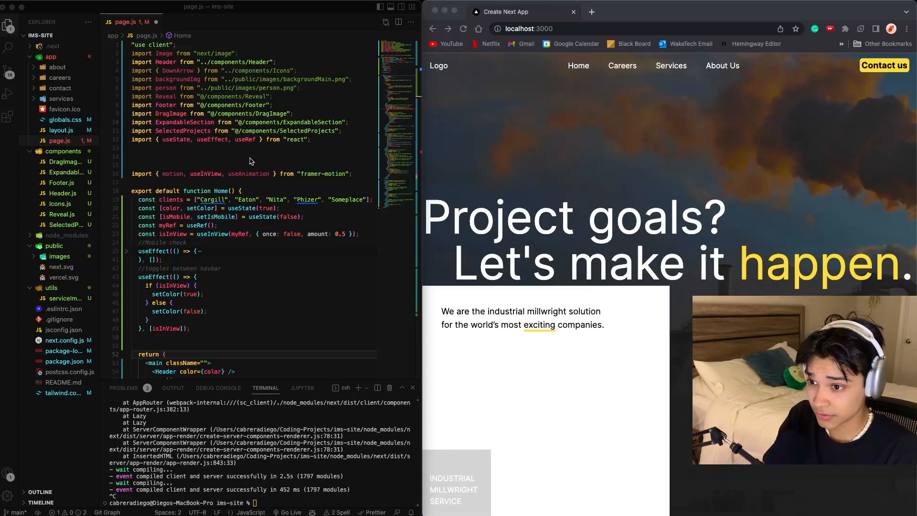
Step: Check the framer-motion version in package-lock.json, view DragImage.js, then return to page.js
{"action": "left_click", "coordinate": [66, 351]}
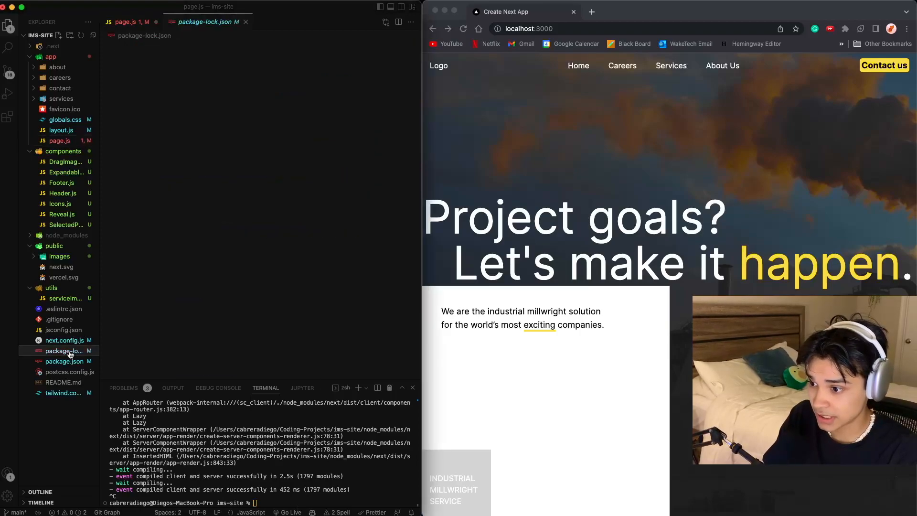
{"action": "left_click", "coordinate": [166, 174]}
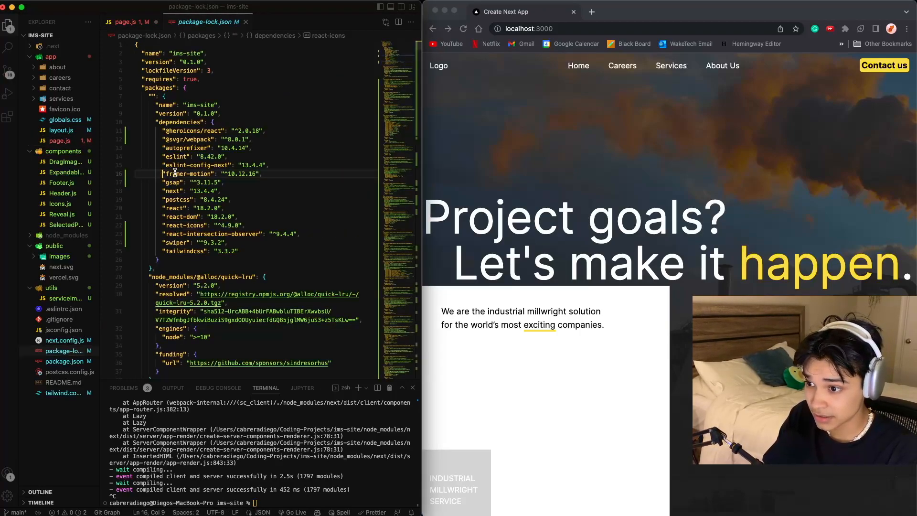
{"action": "left_click", "coordinate": [64, 162]}
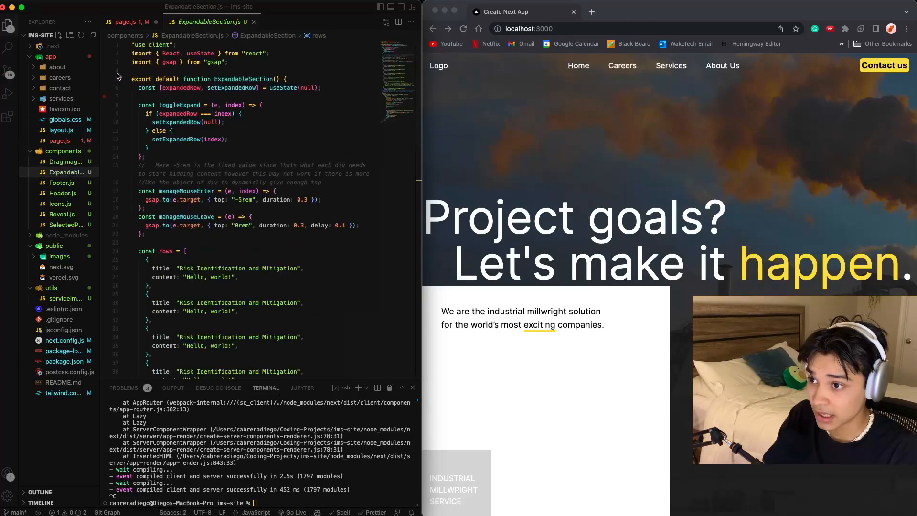
{"action": "left_click", "coordinate": [254, 22]}
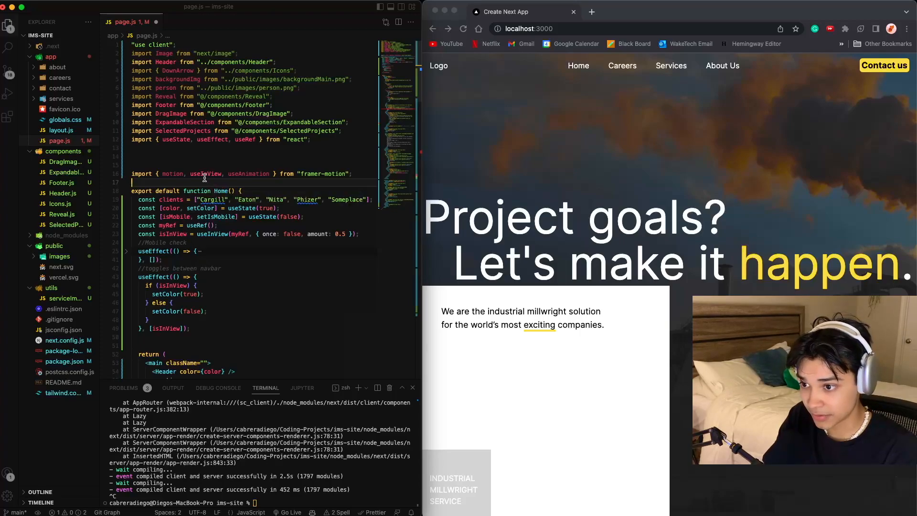
{"action": "left_click_drag", "start_coordinate": [162, 174], "coordinate": [221, 173]}
{"action": "left_click", "coordinate": [286, 174]}
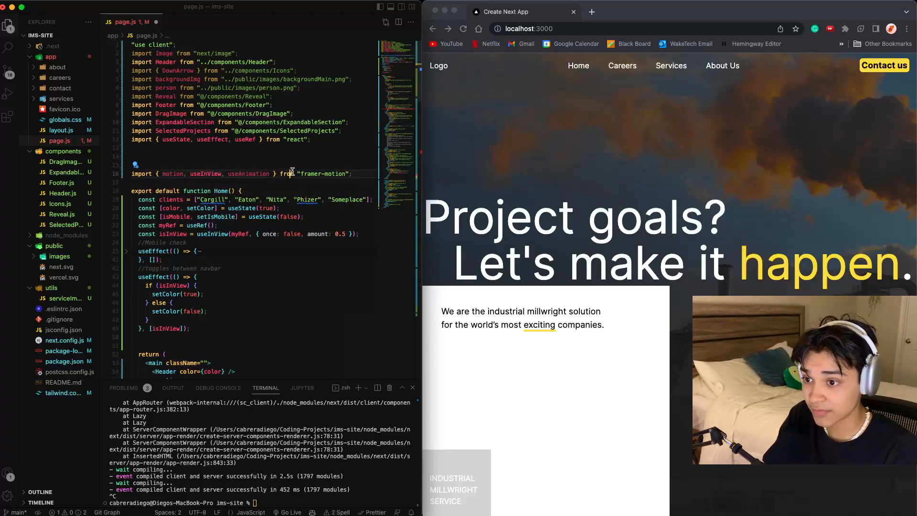
{"action": "left_click", "coordinate": [164, 140]}
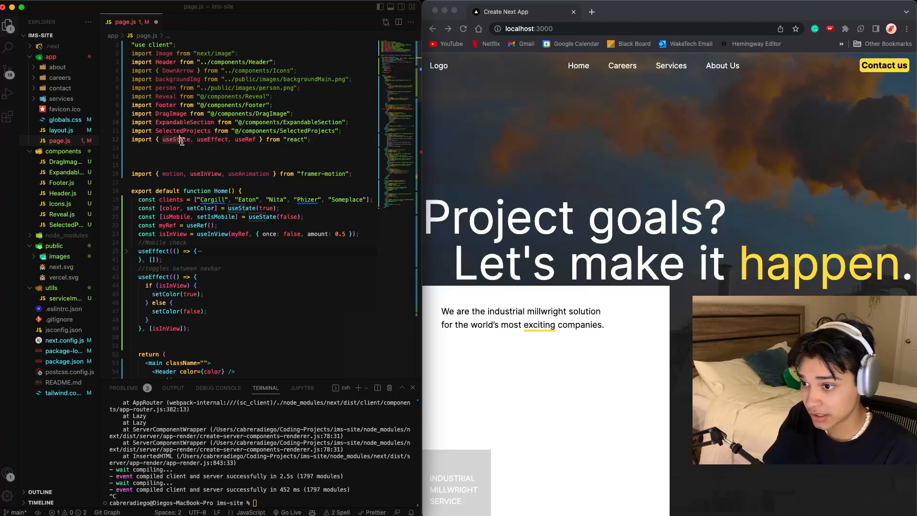
{"action": "left_click", "coordinate": [214, 139]}
{"action": "left_click_drag", "start_coordinate": [214, 139], "coordinate": [231, 139]}
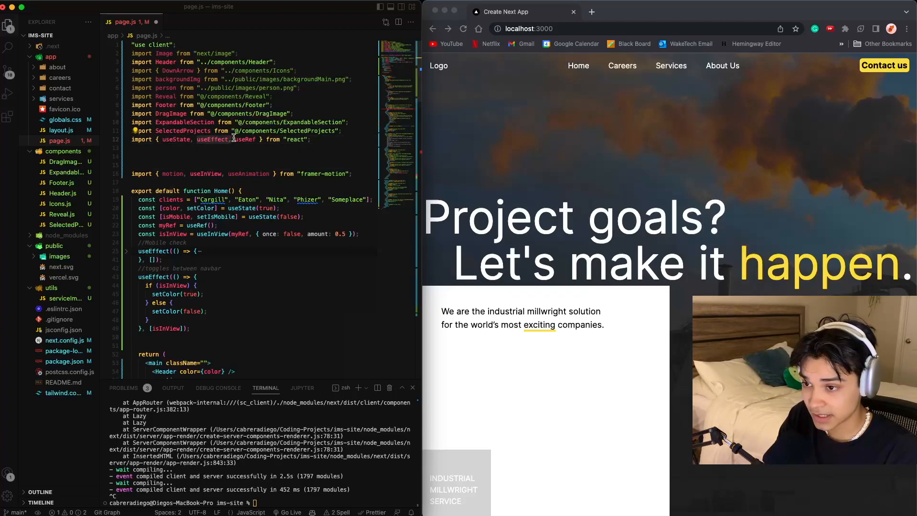
{"action": "double_click", "coordinate": [245, 139]}
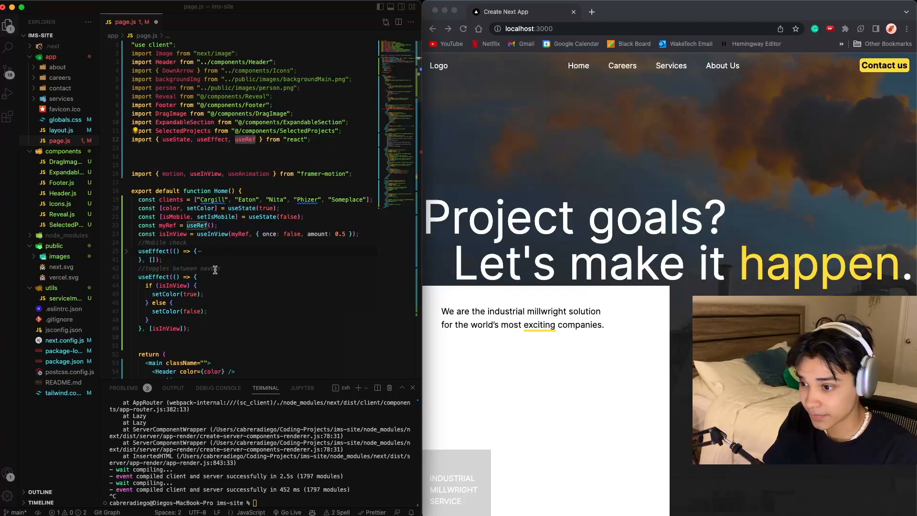
{"action": "scroll", "coordinate": [214, 269], "scroll_direction": "down", "scroll_amount": 5}
{"action": "scroll", "coordinate": [207, 273], "scroll_direction": "down", "scroll_amount": 5}
{"action": "scroll", "coordinate": [194, 276], "scroll_direction": "down", "scroll_amount": 3}
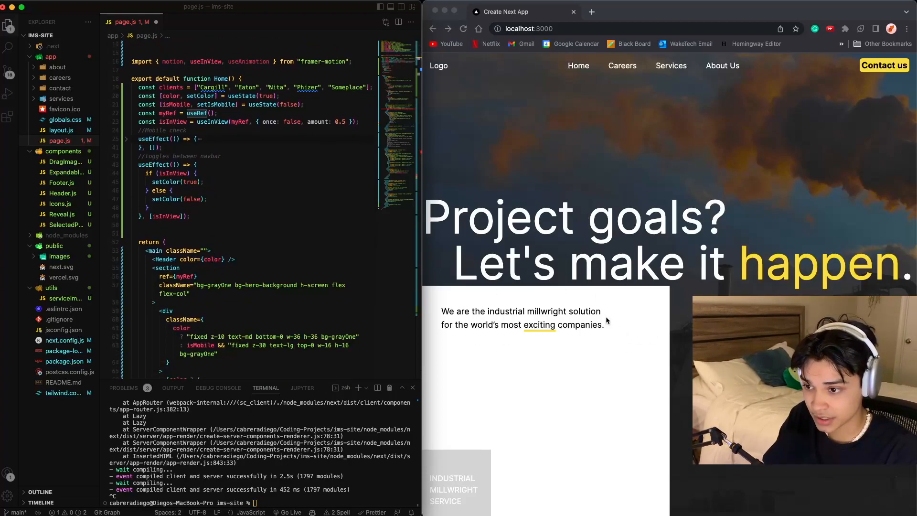
{"action": "double_click", "coordinate": [166, 216]}
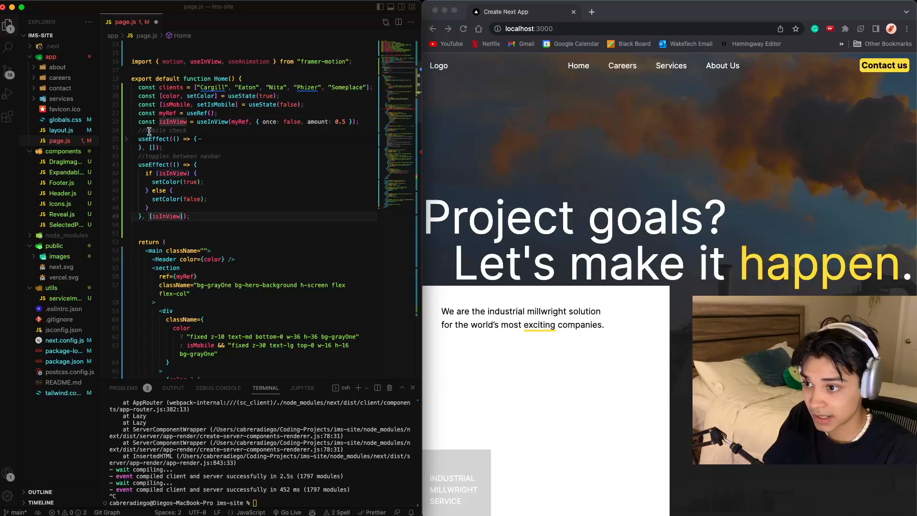
{"action": "double_click", "coordinate": [172, 113]}
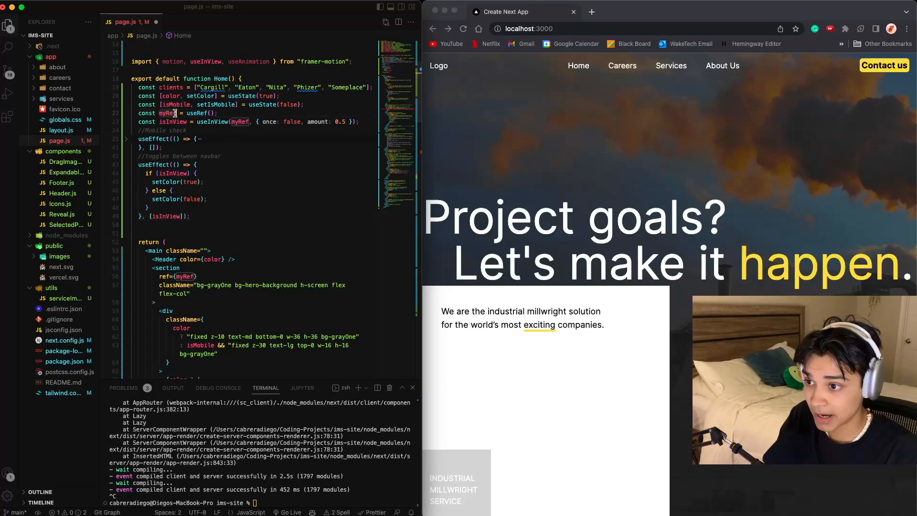
{"action": "left_click", "coordinate": [176, 113]}
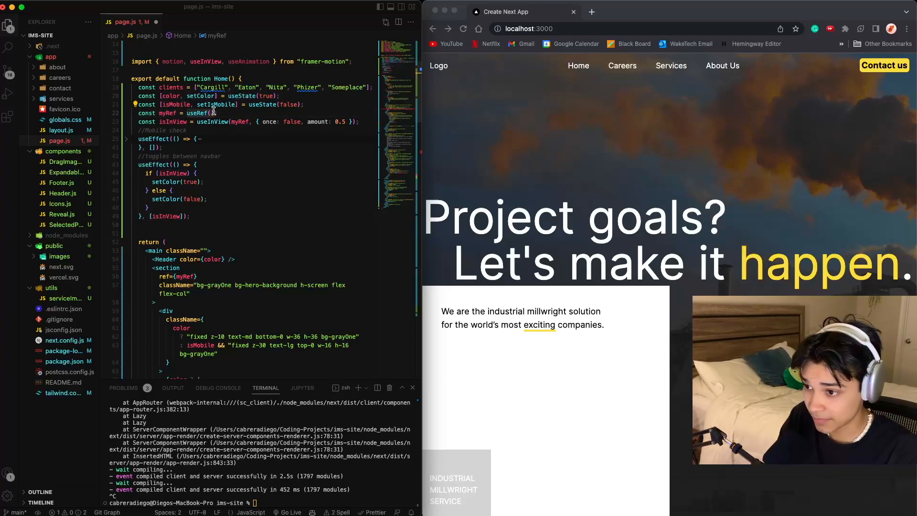
{"action": "key", "text": "super+d"}
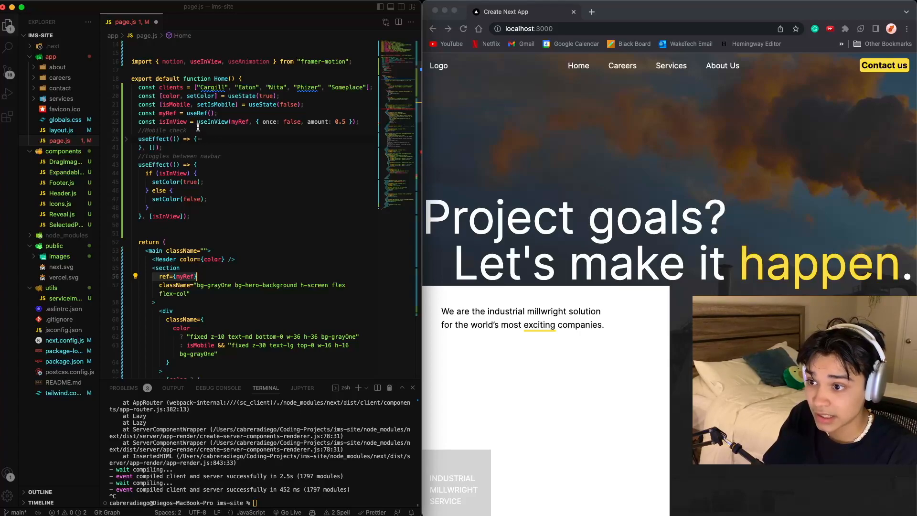
{"action": "left_click", "coordinate": [201, 121]}
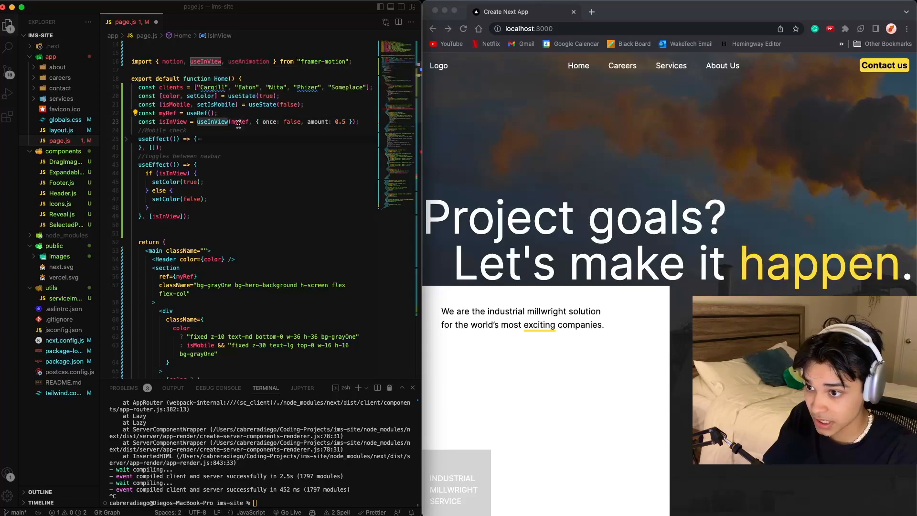
{"action": "double_click", "coordinate": [234, 122]}
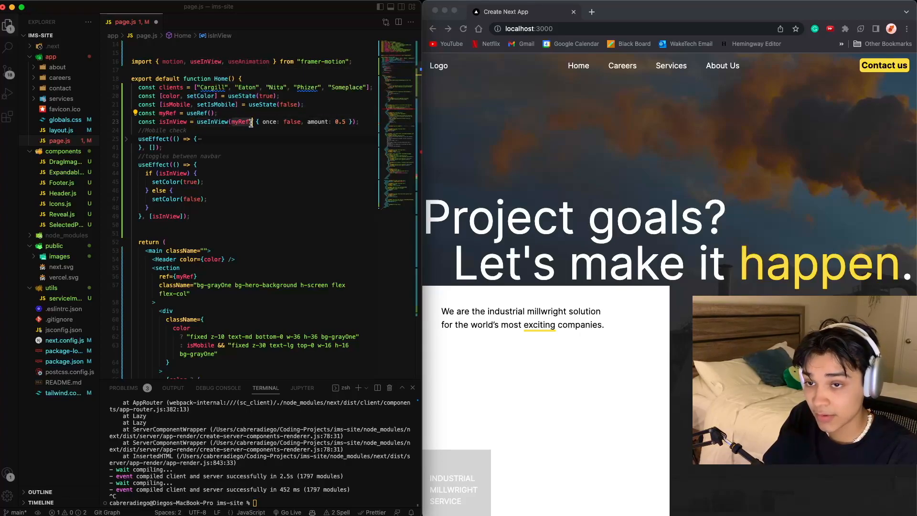
{"action": "left_click", "coordinate": [184, 275]}
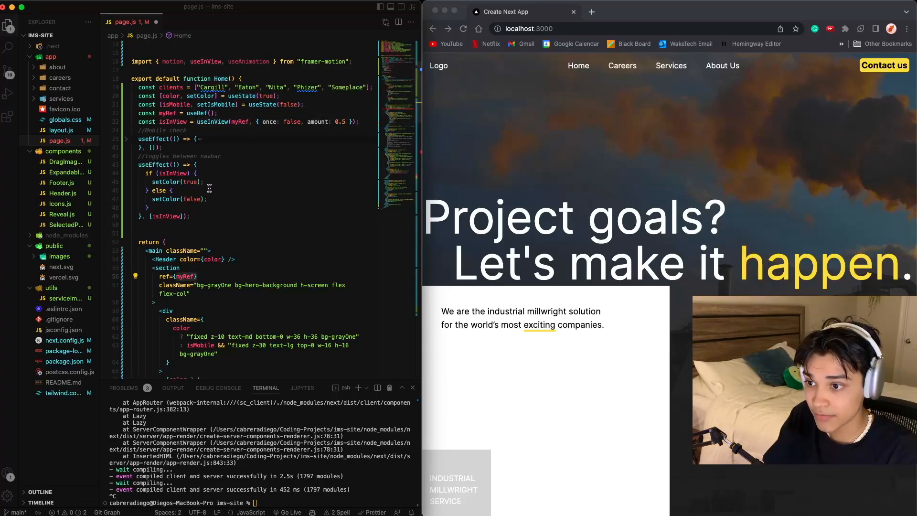
{"action": "left_click_drag", "start_coordinate": [254, 123], "coordinate": [350, 121]}
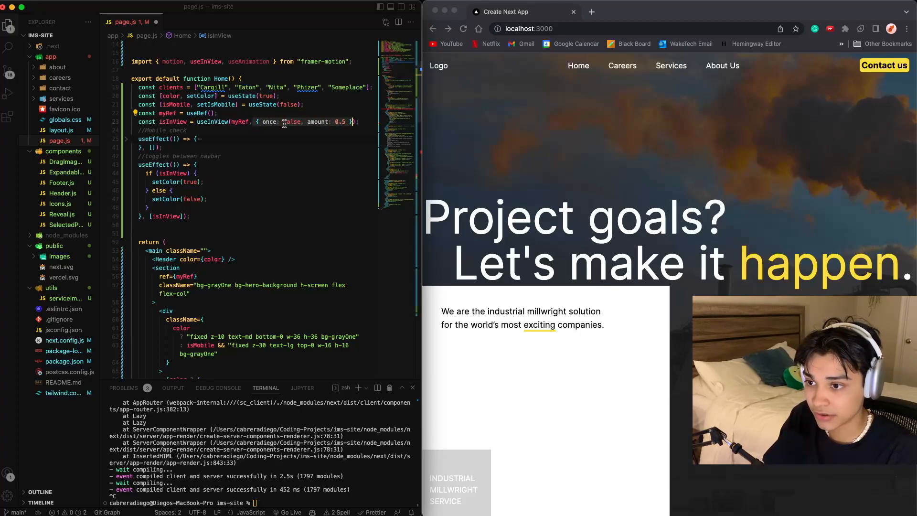
Step: Save page.js and review the useInView options once: false and amount: 0.5
{"action": "left_click_drag", "start_coordinate": [263, 123], "coordinate": [303, 121]}
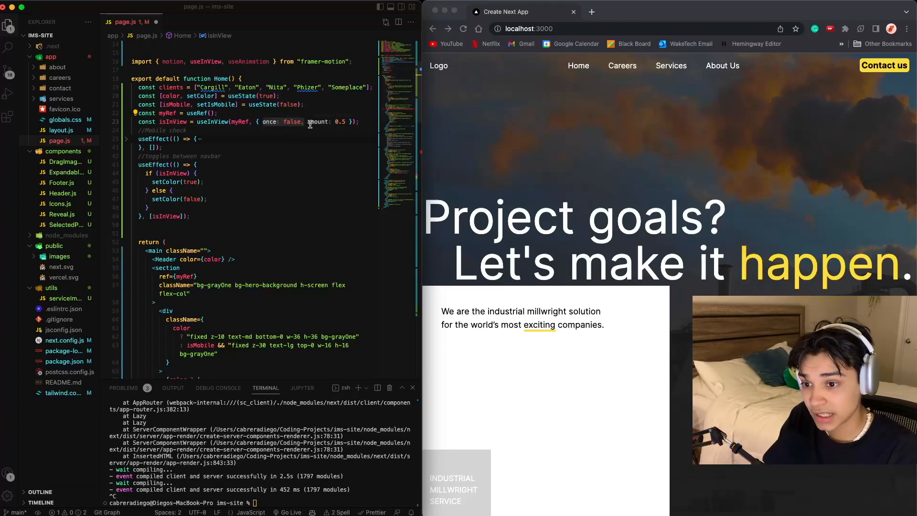
{"action": "mouse_move", "coordinate": [317, 122]}
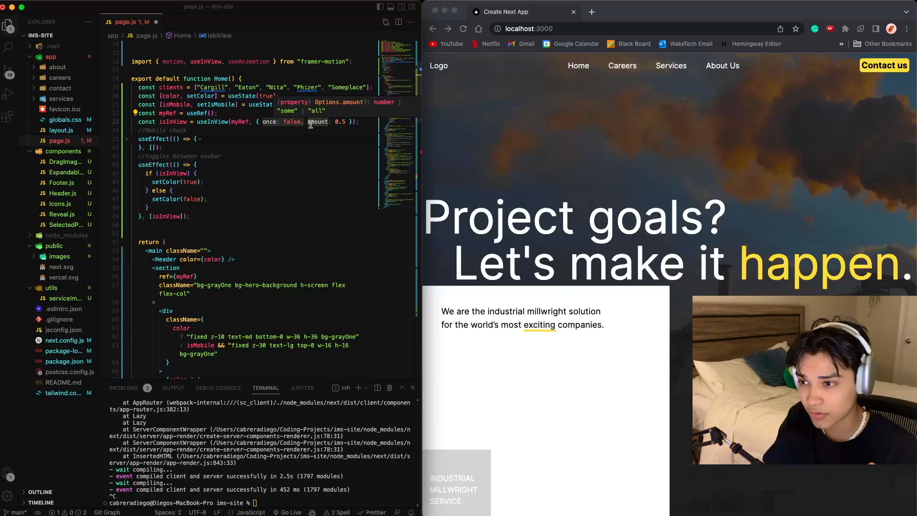
{"action": "key", "text": "ctrl+s"}
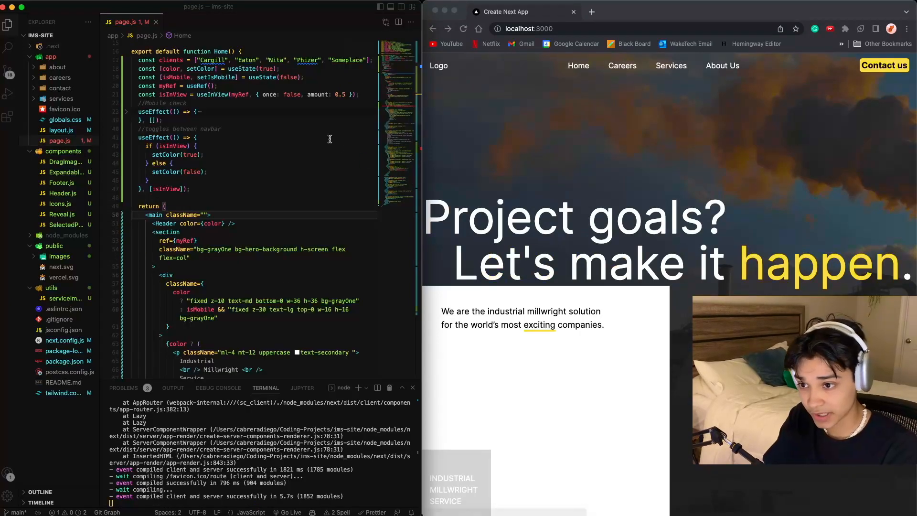
{"action": "left_click", "coordinate": [302, 96]}
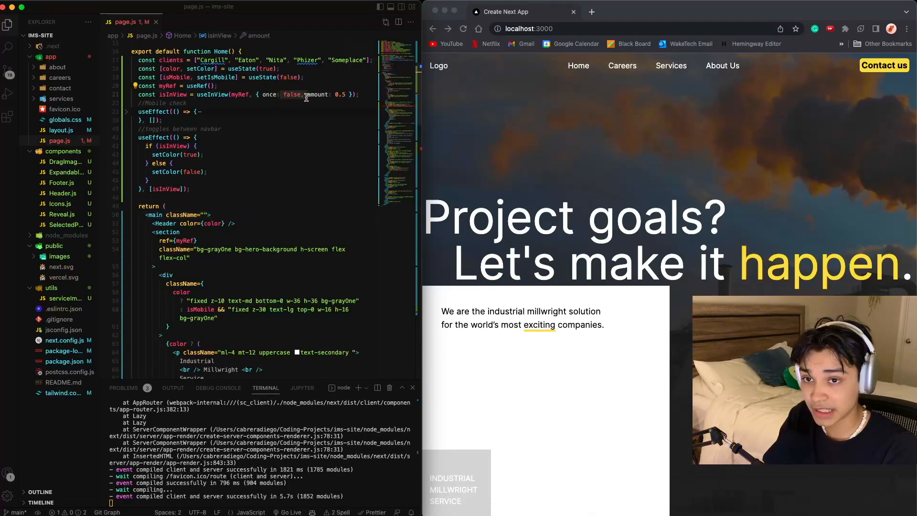
{"action": "left_click_drag", "start_coordinate": [307, 95], "coordinate": [351, 95]}
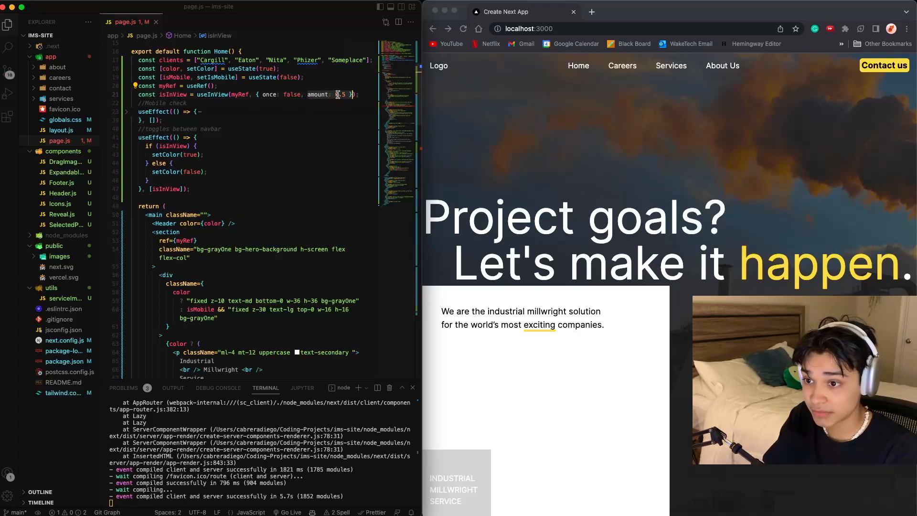
{"action": "left_click", "coordinate": [339, 103]}
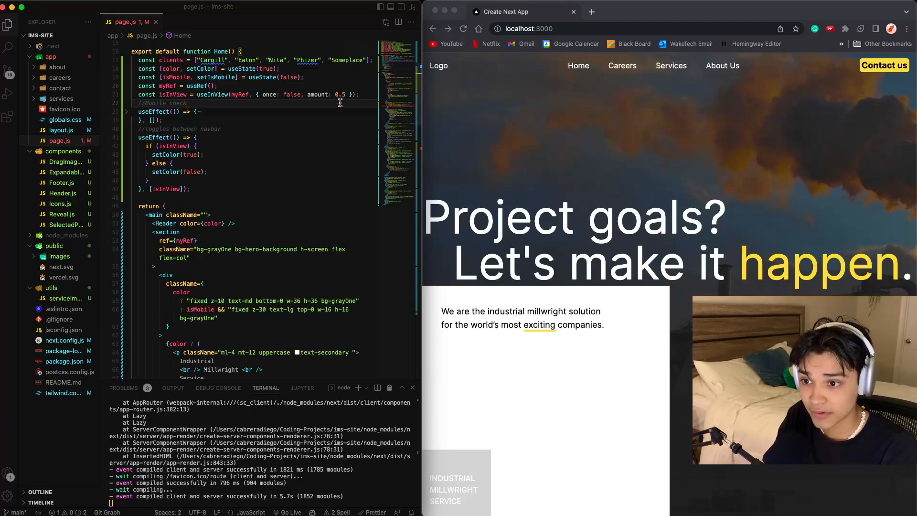
{"action": "left_click", "coordinate": [335, 94]}
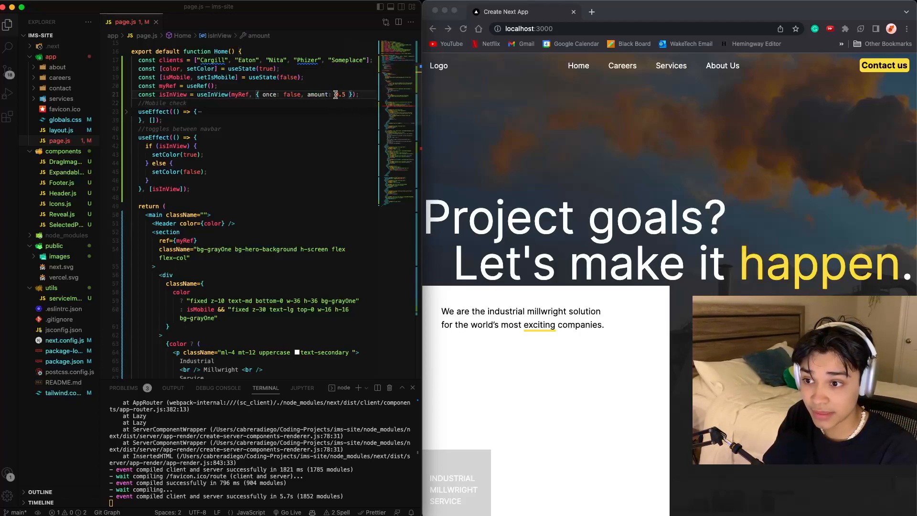
{"action": "scroll", "coordinate": [589, 165], "scroll_direction": "down", "scroll_amount": 5}
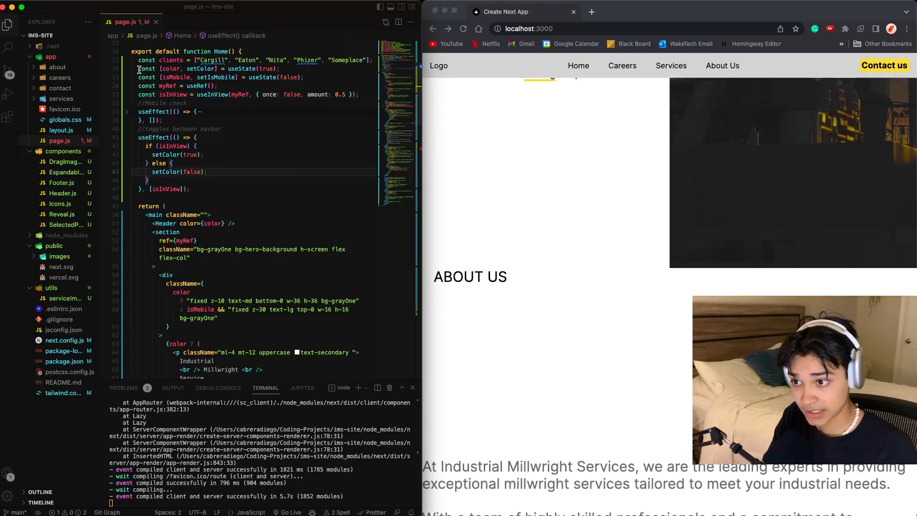
Step: Trace the color/setColor state and the useEffect block depending on isInView
{"action": "left_click", "coordinate": [182, 69]}
{"action": "left_click", "coordinate": [296, 67]}
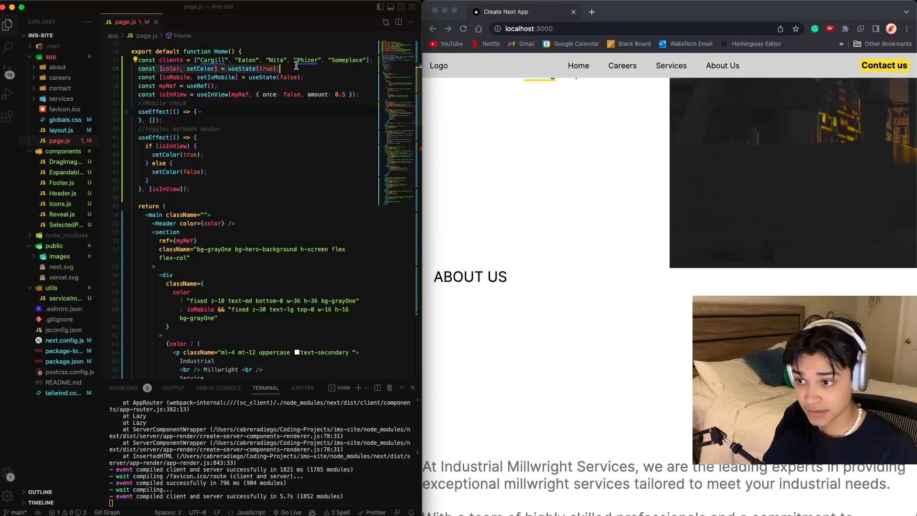
{"action": "left_click", "coordinate": [204, 68]}
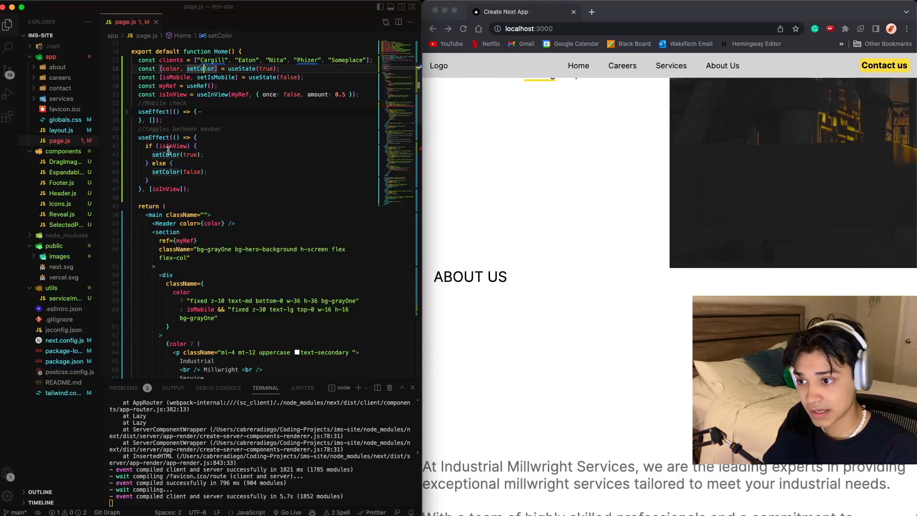
{"action": "left_click_drag", "start_coordinate": [140, 136], "coordinate": [229, 199]}
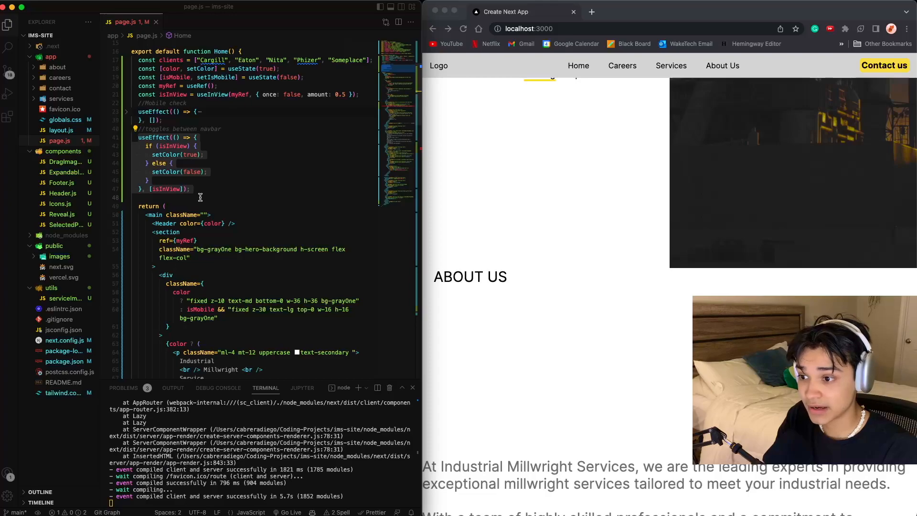
{"action": "left_click", "coordinate": [230, 198]}
{"action": "double_click", "coordinate": [165, 189]}
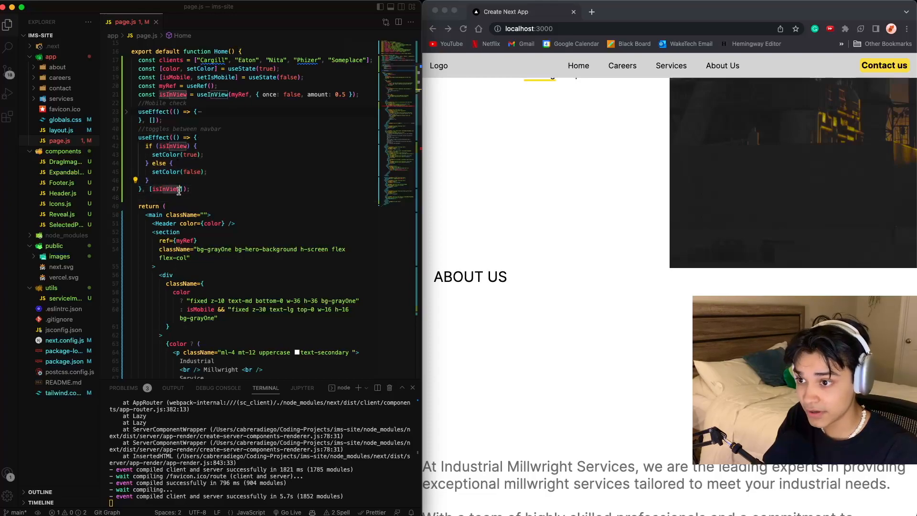
Step: Follow setColor(true) in the isInView branch to the Header color prop and hero ref, then open Header.js
{"action": "left_click", "coordinate": [179, 180]}
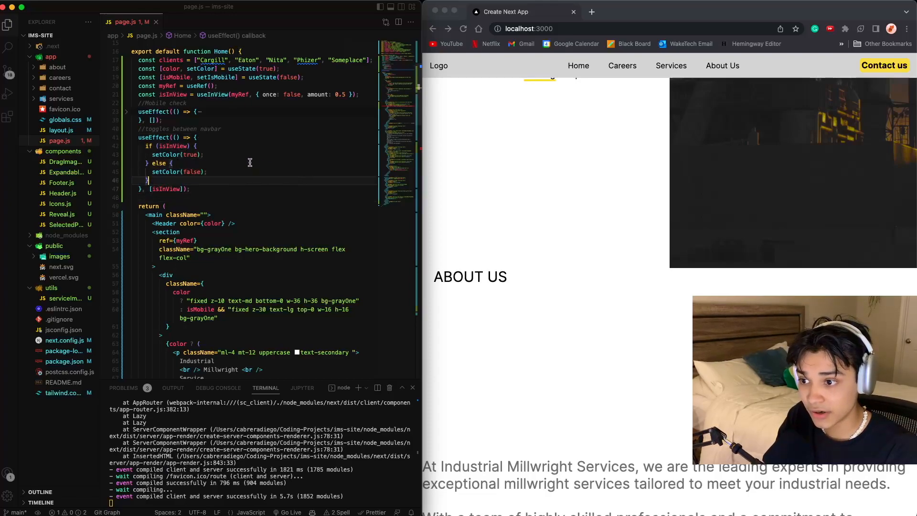
{"action": "left_click", "coordinate": [183, 146]}
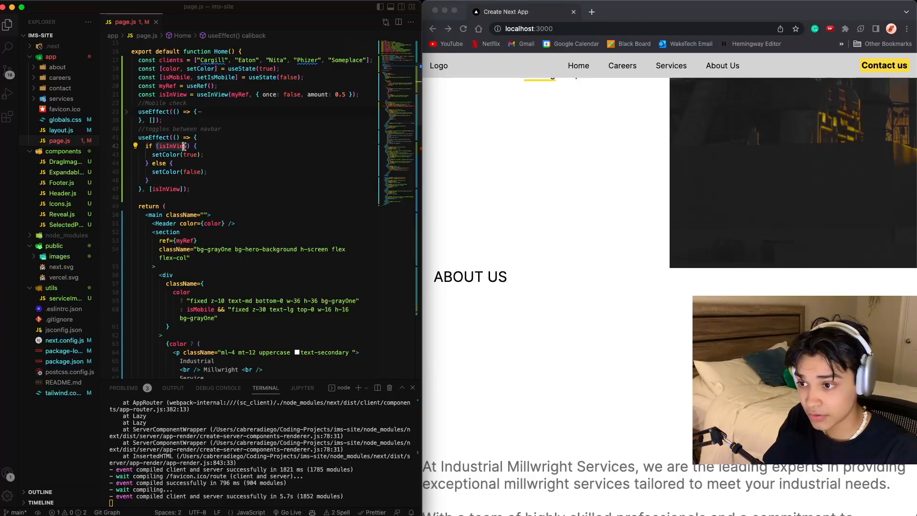
{"action": "left_click_drag", "start_coordinate": [152, 154], "coordinate": [204, 155]}
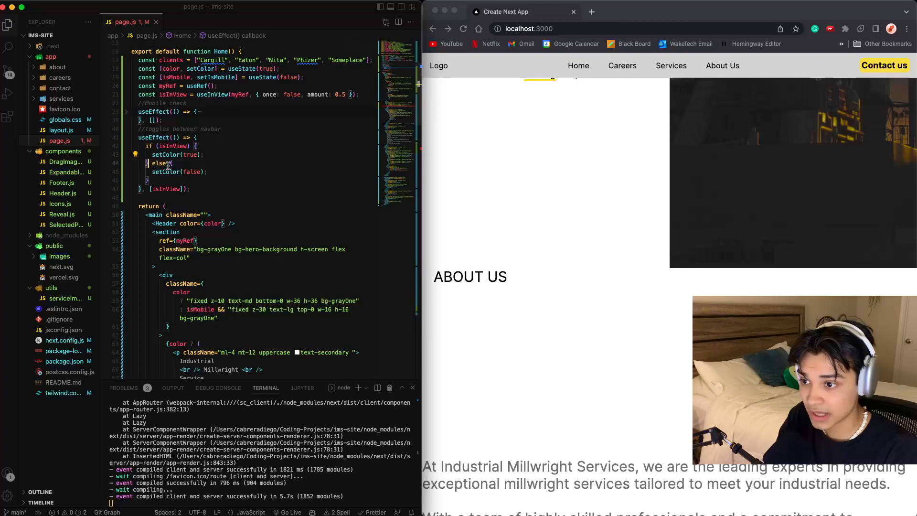
{"action": "left_click_drag", "start_coordinate": [152, 173], "coordinate": [206, 172]}
{"action": "scroll", "coordinate": [203, 223], "scroll_direction": "down", "scroll_amount": 2}
{"action": "scroll", "coordinate": [202, 222], "scroll_direction": "down", "scroll_amount": 1}
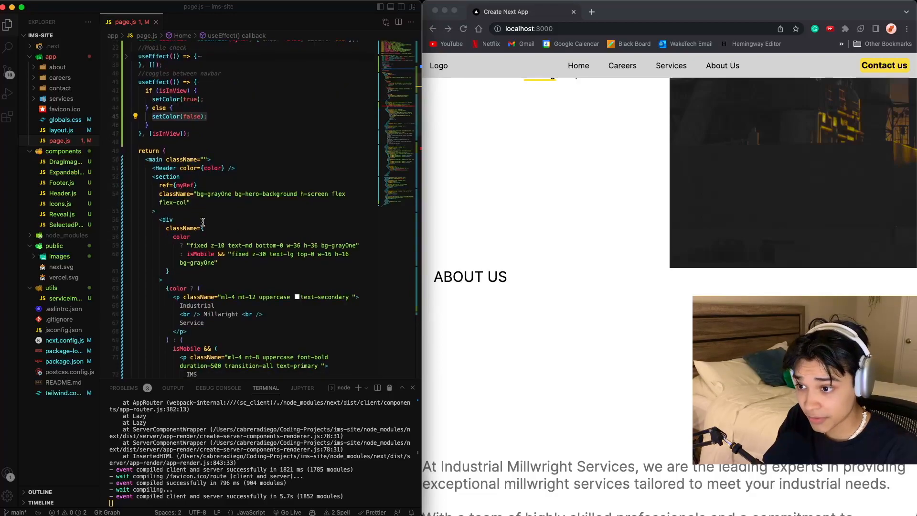
{"action": "left_click", "coordinate": [224, 167]}
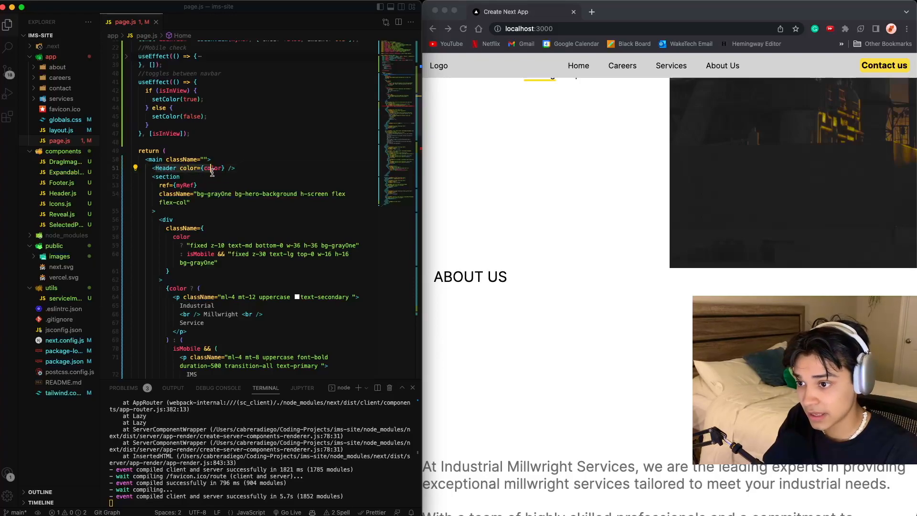
{"action": "left_click", "coordinate": [171, 183]}
{"action": "left_click", "coordinate": [63, 193]}
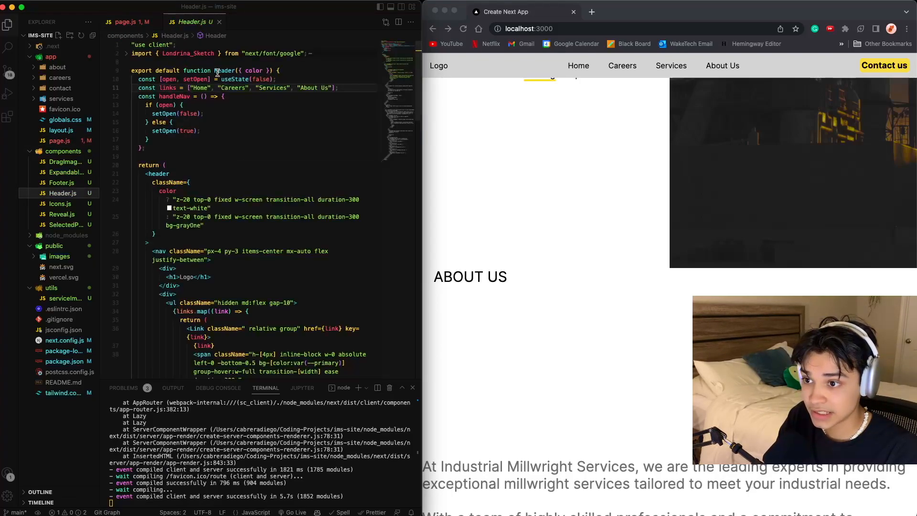
{"action": "left_click", "coordinate": [260, 70]}
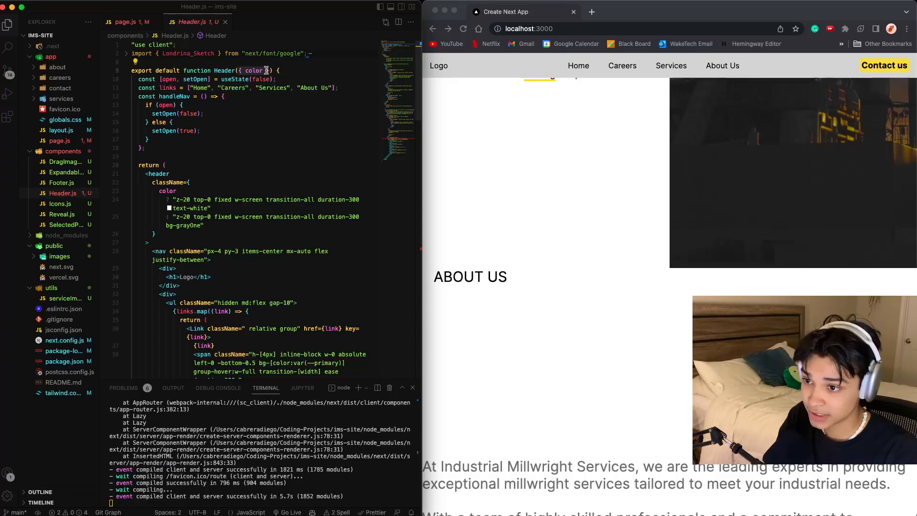
{"action": "scroll", "coordinate": [172, 143], "scroll_direction": "down", "scroll_amount": 2}
{"action": "left_click", "coordinate": [165, 154]}
{"action": "left_click_drag", "start_coordinate": [155, 145], "coordinate": [222, 163]}
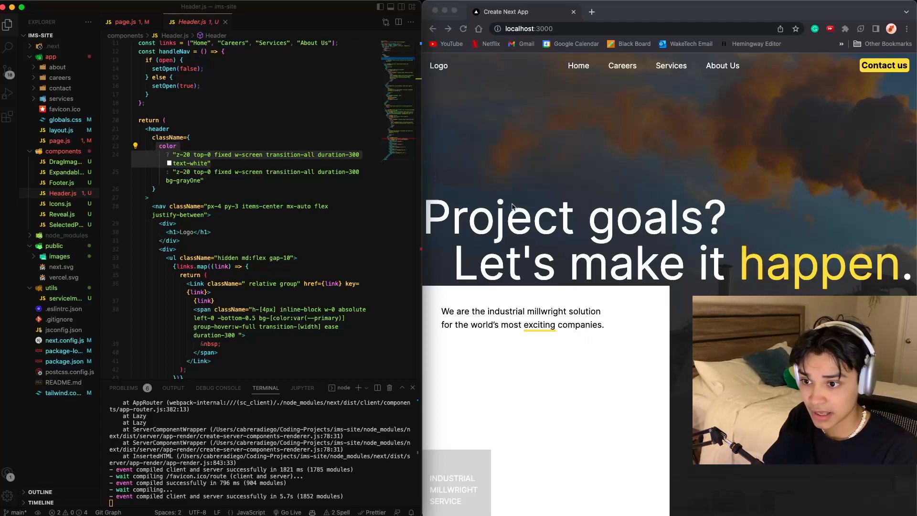
{"action": "scroll", "coordinate": [516, 333], "scroll_direction": "down", "scroll_amount": 5}
{"action": "left_click", "coordinate": [205, 180]}
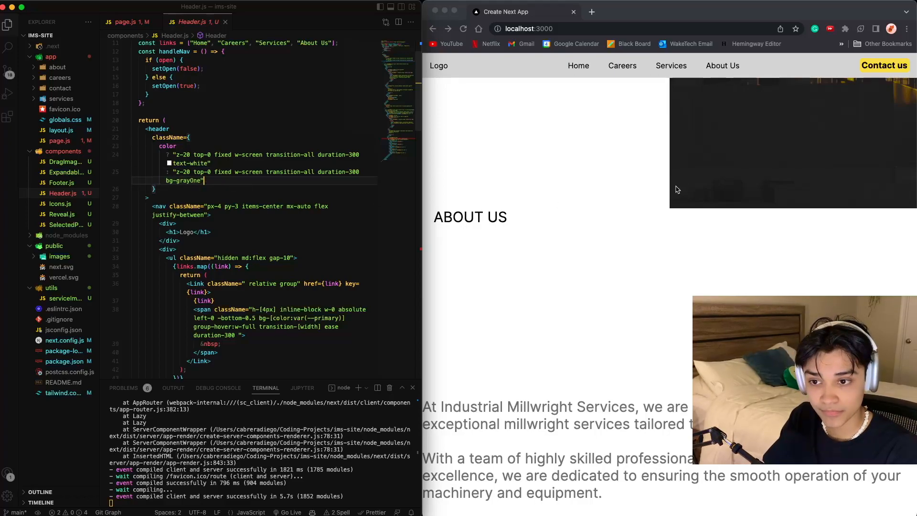
{"action": "scroll", "coordinate": [690, 190], "scroll_direction": "down", "scroll_amount": 5}
{"action": "scroll", "coordinate": [690, 190], "scroll_direction": "up", "scroll_amount": 6}
{"action": "scroll", "coordinate": [691, 190], "scroll_direction": "up", "scroll_amount": 2}
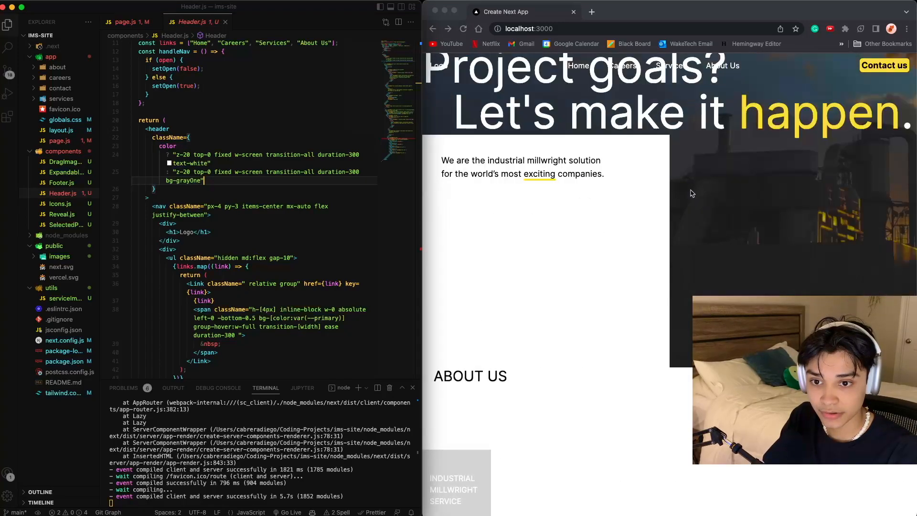
{"action": "scroll", "coordinate": [691, 193], "scroll_direction": "up", "scroll_amount": 1}
{"action": "scroll", "coordinate": [691, 192], "scroll_direction": "down", "scroll_amount": 3}
{"action": "scroll", "coordinate": [692, 193], "scroll_direction": "down", "scroll_amount": 1}
{"action": "scroll", "coordinate": [691, 192], "scroll_direction": "down", "scroll_amount": 2}
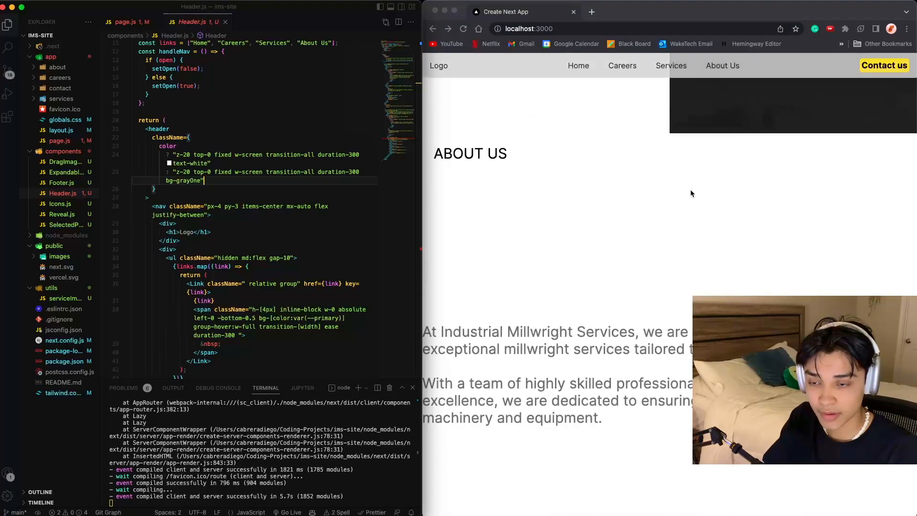
{"action": "scroll", "coordinate": [691, 193], "scroll_direction": "up", "scroll_amount": 3}
{"action": "scroll", "coordinate": [692, 193], "scroll_direction": "up", "scroll_amount": 2}
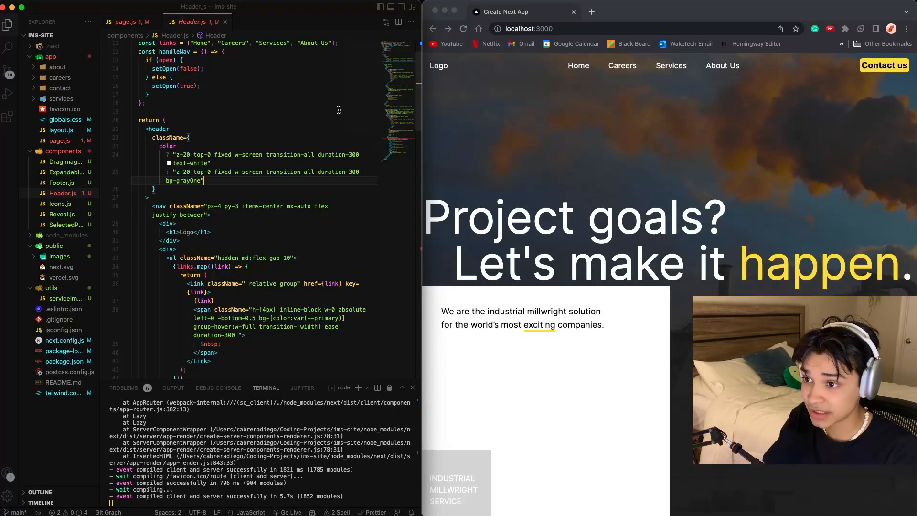
{"action": "scroll", "coordinate": [339, 110], "scroll_direction": "up", "scroll_amount": 3}
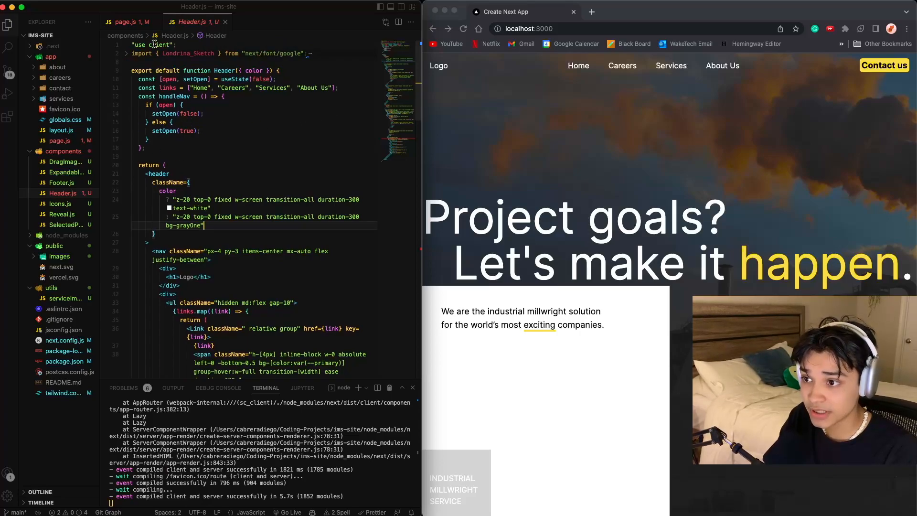
Step: Return to page.js at the navbar toggle comment and its if (isInView) line
{"action": "left_click", "coordinate": [126, 21]}
{"action": "scroll", "coordinate": [208, 139], "scroll_direction": "up", "scroll_amount": 3}
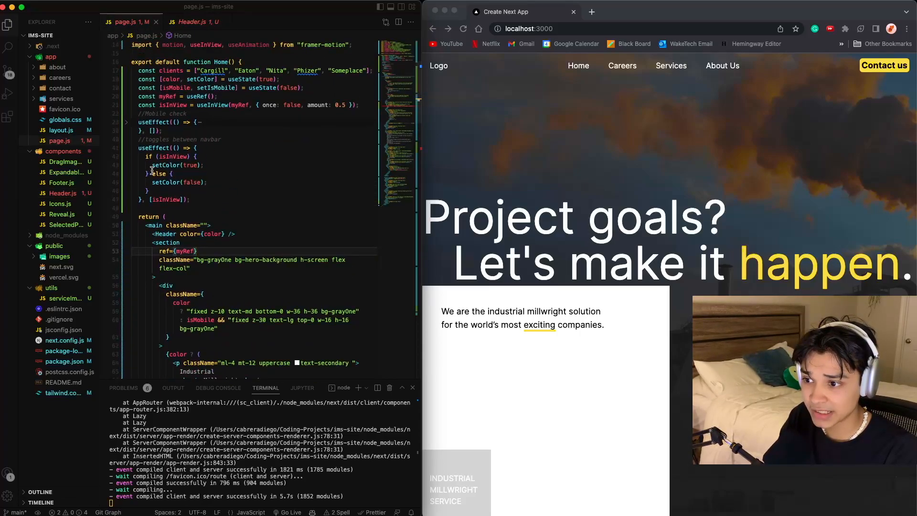
{"action": "left_click", "coordinate": [207, 139]}
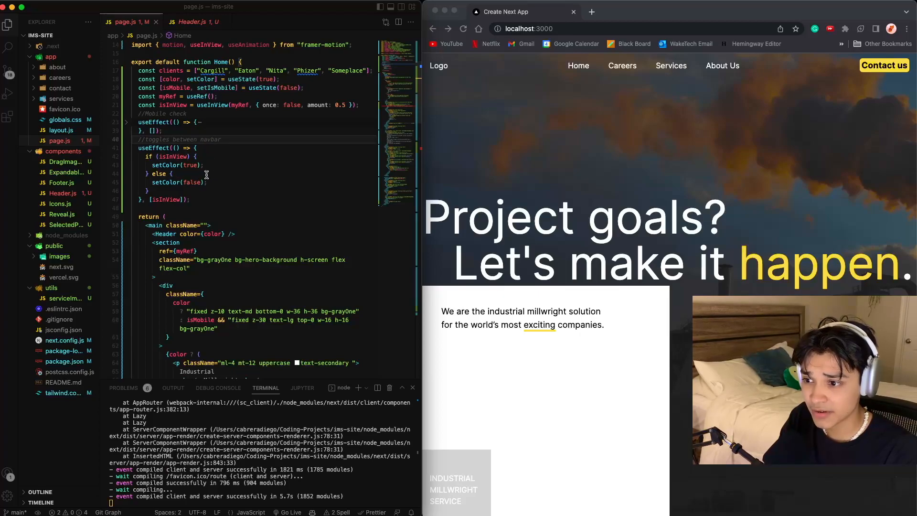
{"action": "left_click", "coordinate": [222, 160]}
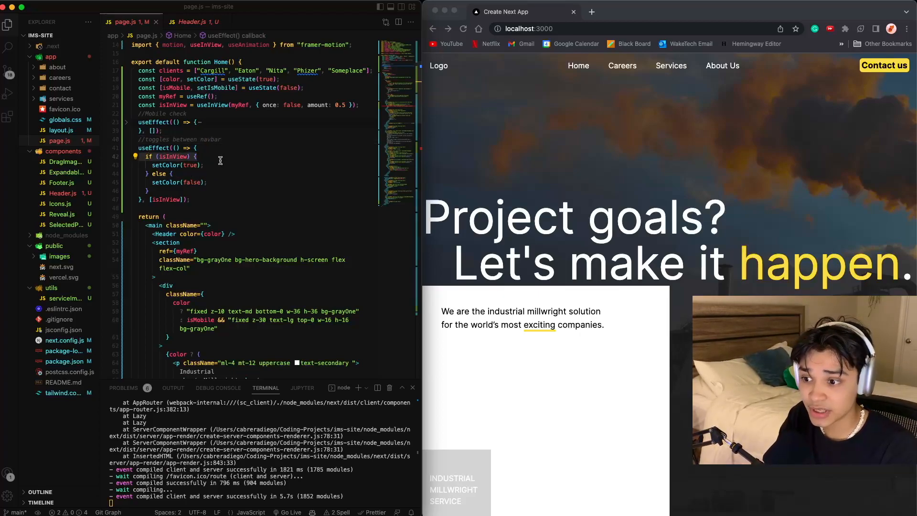
{"action": "scroll", "coordinate": [218, 186], "scroll_direction": "down", "scroll_amount": 5}
{"action": "scroll", "coordinate": [216, 236], "scroll_direction": "down", "scroll_amount": 5}
{"action": "scroll", "coordinate": [210, 290], "scroll_direction": "down", "scroll_amount": 5}
{"action": "scroll", "coordinate": [211, 289], "scroll_direction": "up", "scroll_amount": 5}
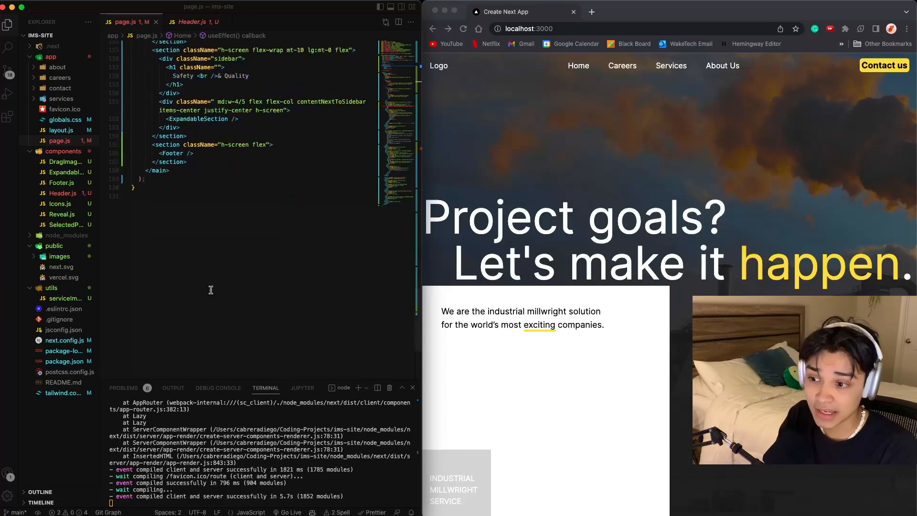
{"action": "scroll", "coordinate": [210, 289], "scroll_direction": "up", "scroll_amount": 10}
{"action": "scroll", "coordinate": [213, 286], "scroll_direction": "down", "scroll_amount": 2}
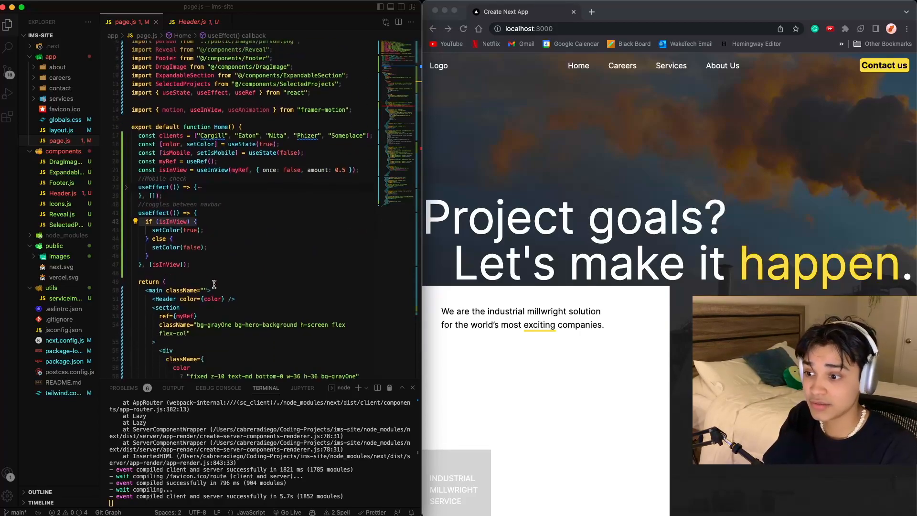
{"action": "left_click", "coordinate": [278, 220]}
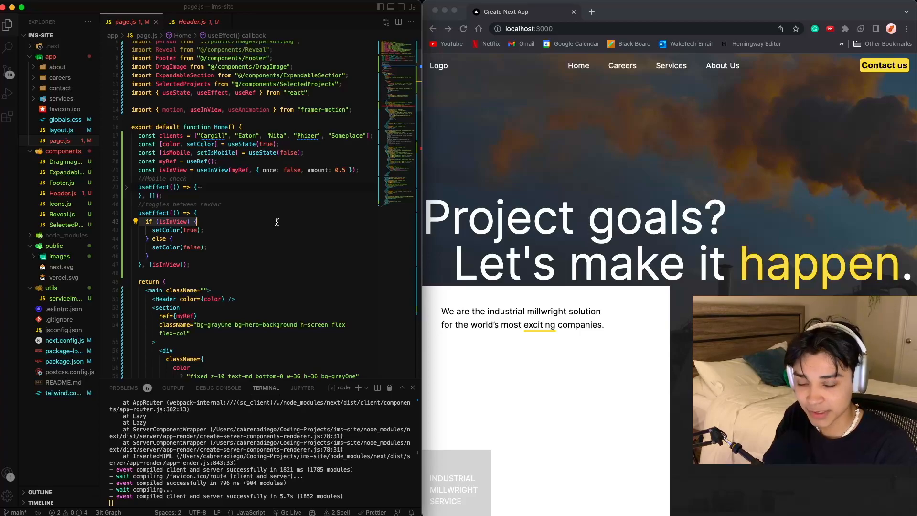
{"action": "scroll", "coordinate": [557, 383], "scroll_direction": "down", "scroll_amount": 5}
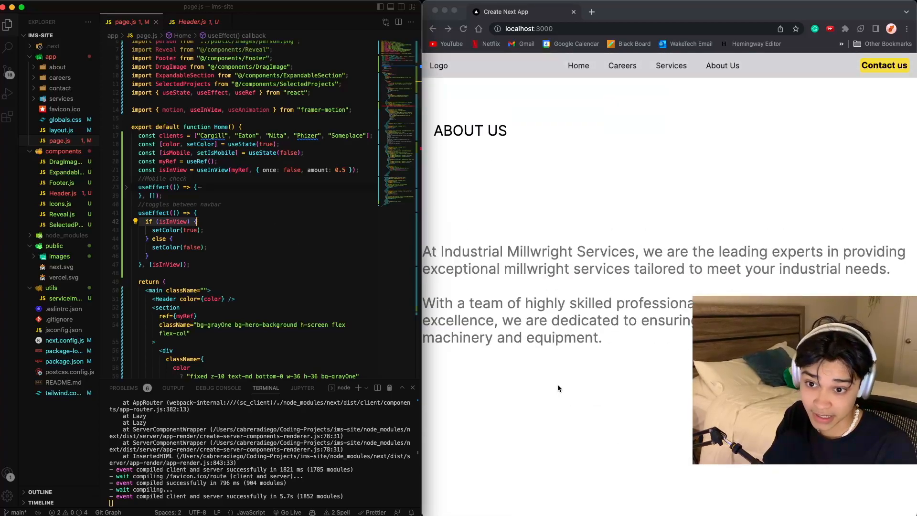
{"action": "scroll", "coordinate": [557, 384], "scroll_direction": "up", "scroll_amount": 4}
{"action": "scroll", "coordinate": [559, 385], "scroll_direction": "up", "scroll_amount": 2}
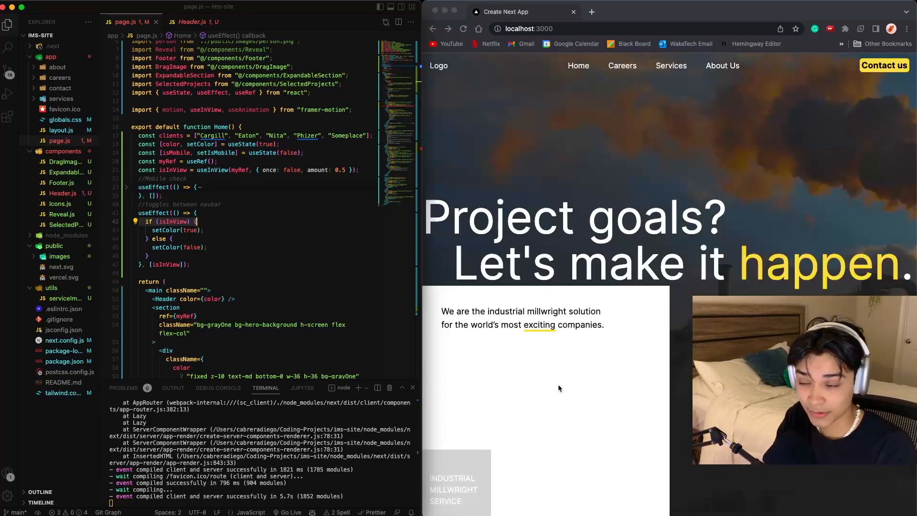